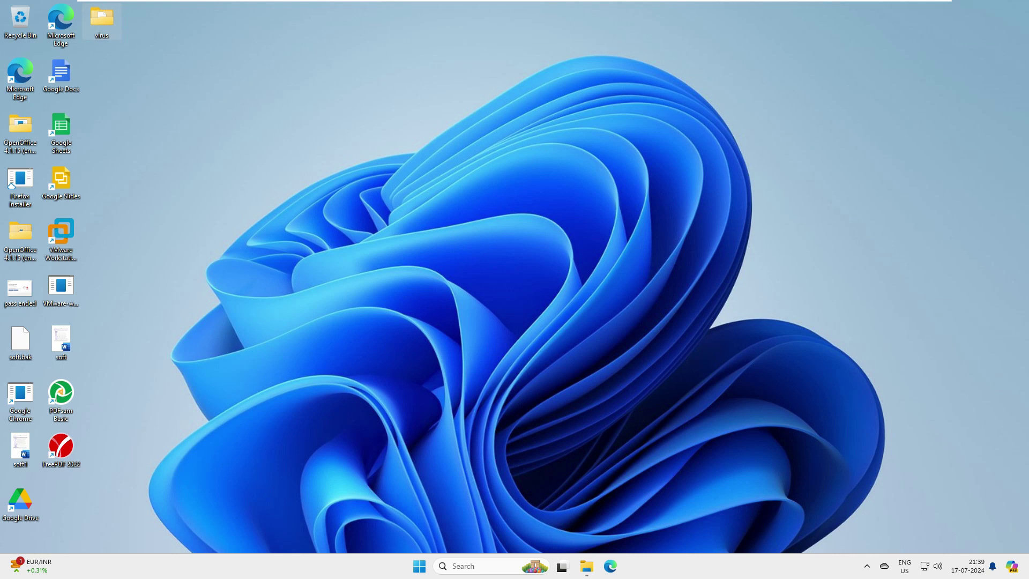
Open the virus folder on the desktop, look over its three files, and return to the desktop
double_click(101, 21)
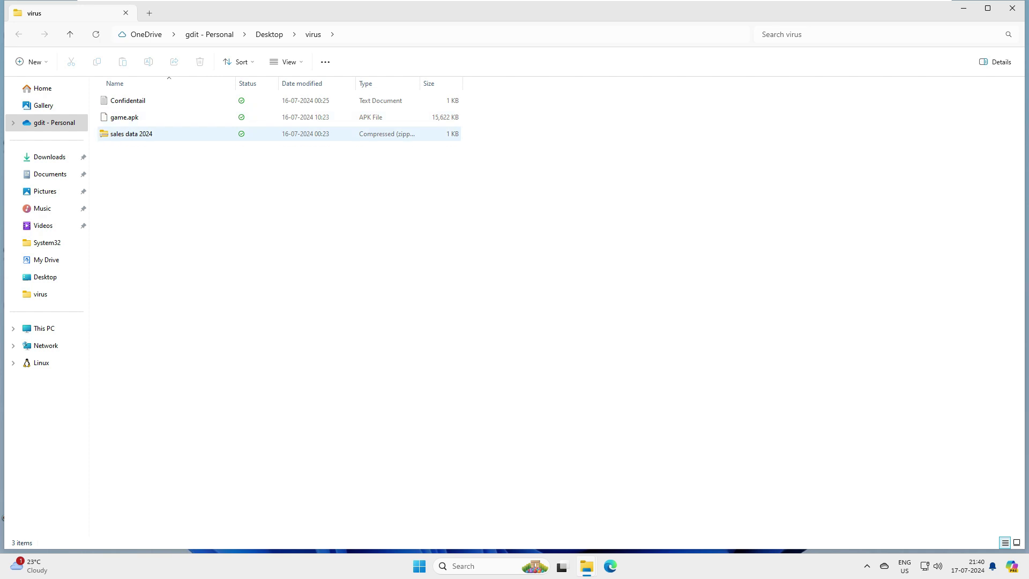
click(131, 134)
click(214, 177)
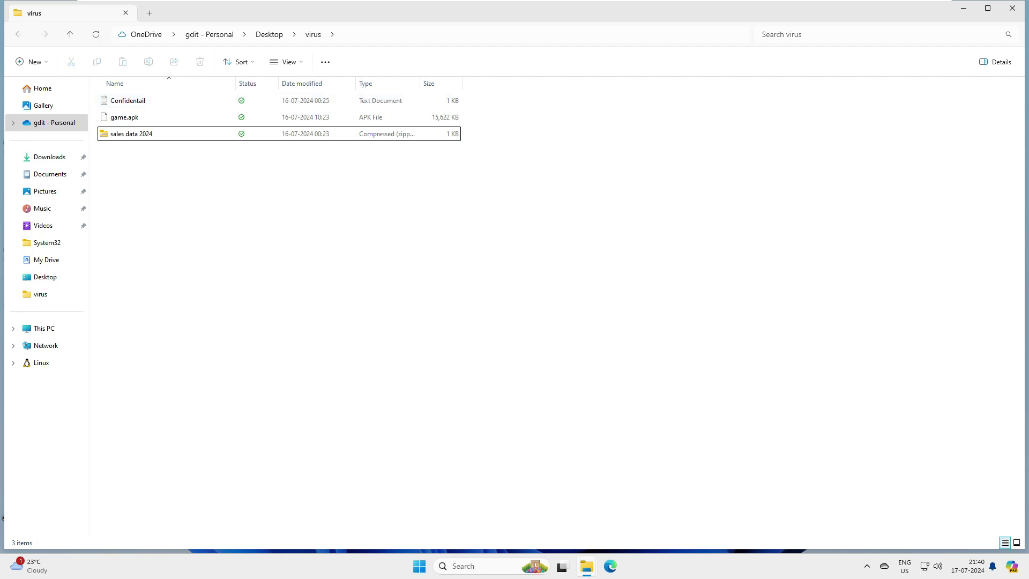
click(123, 95)
key(Escape)
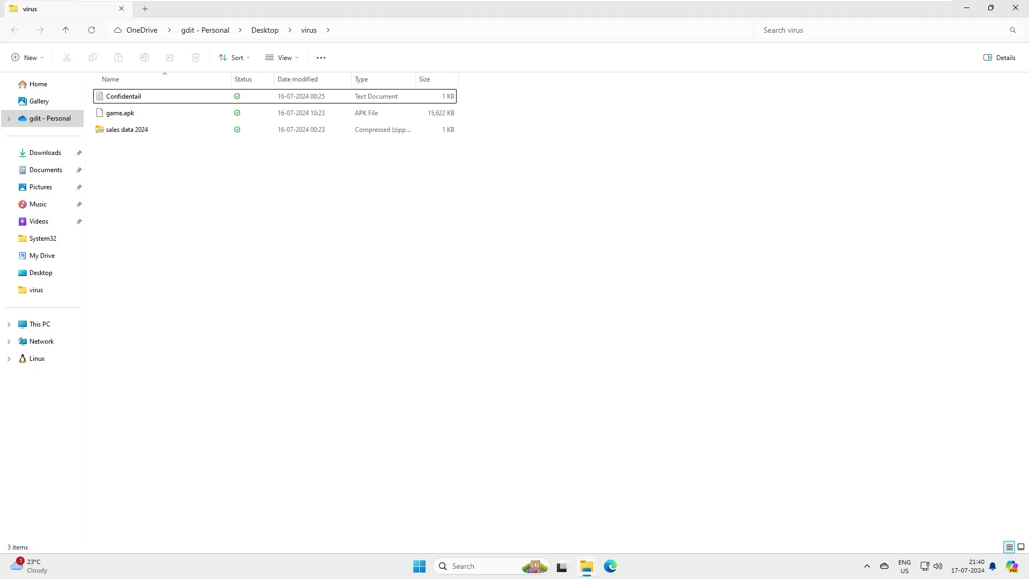
key(super+d)
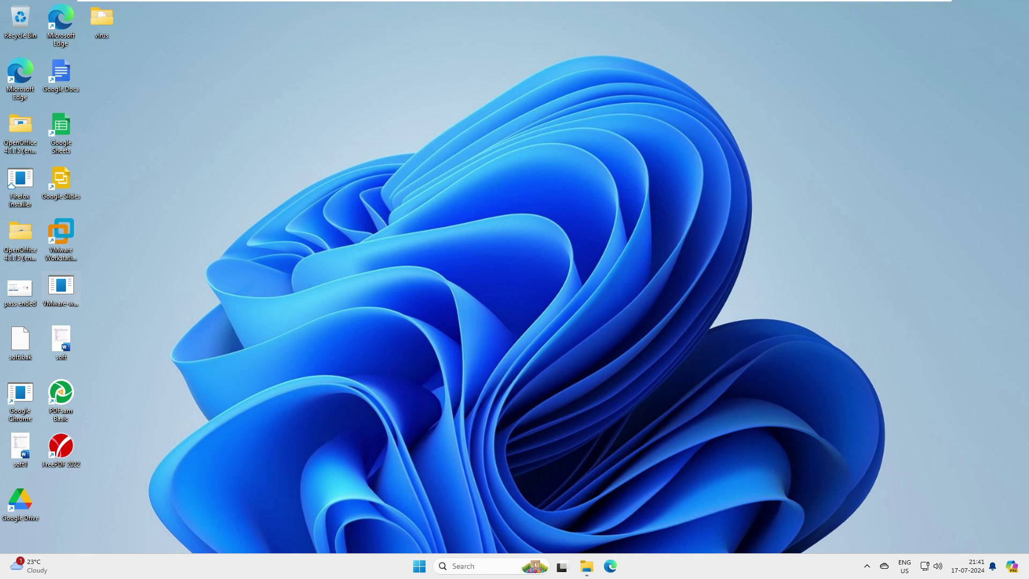
Search Google for virustotal in the browser and open the VirusTotal site in a new tab
text(virustotal)
key(Return)
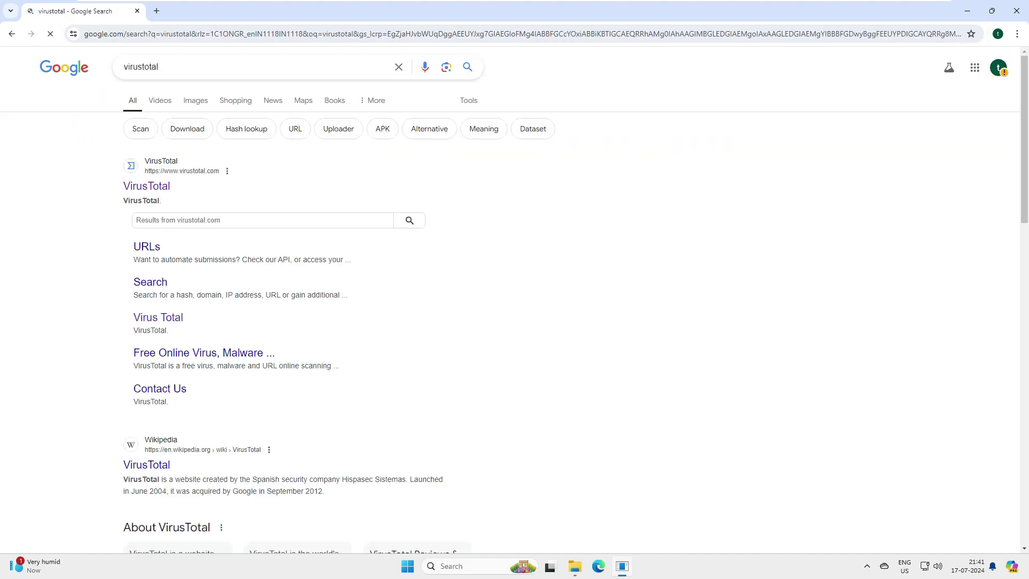
middle_click(147, 186)
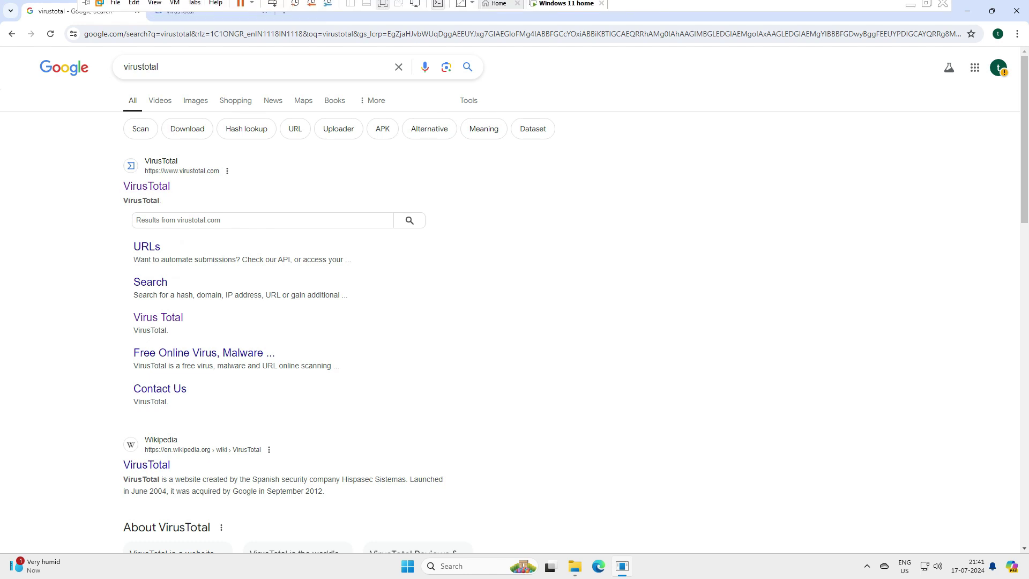
click(206, 11)
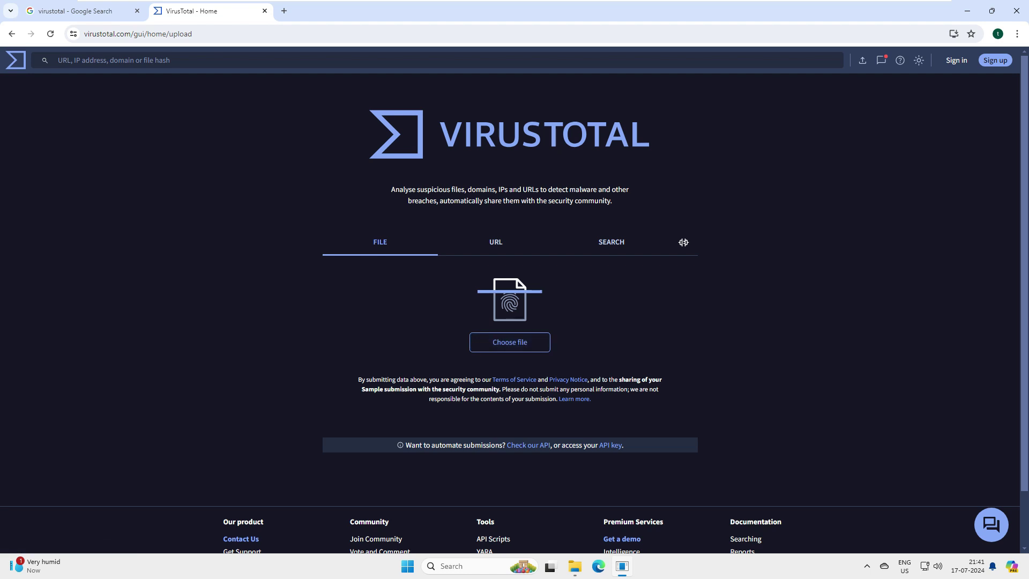
Upload the Confidentail text file from the virus folder to VirusTotal for scanning
click(510, 342)
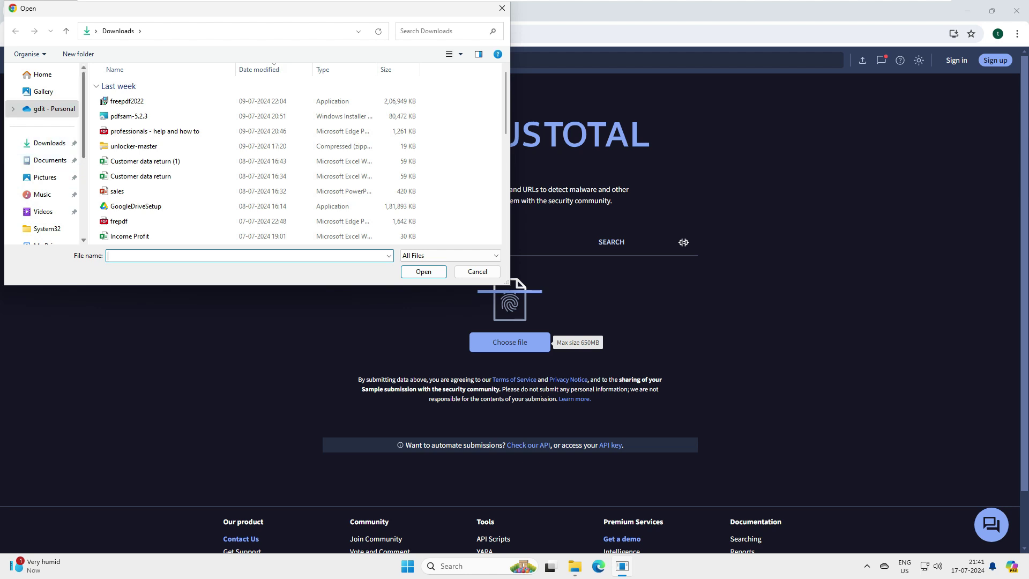
scroll(42, 153, down, 2)
click(41, 209)
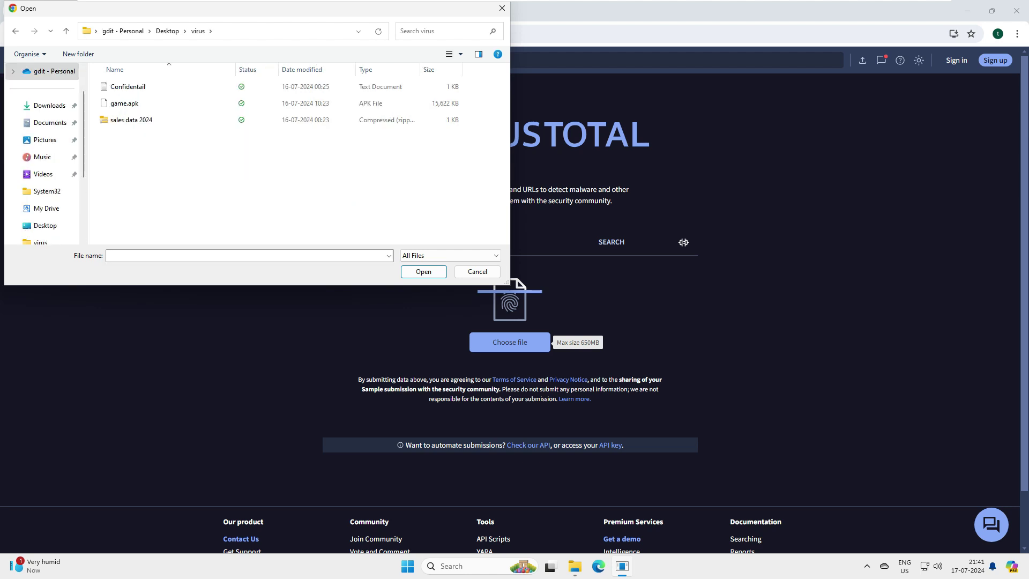
double_click(127, 86)
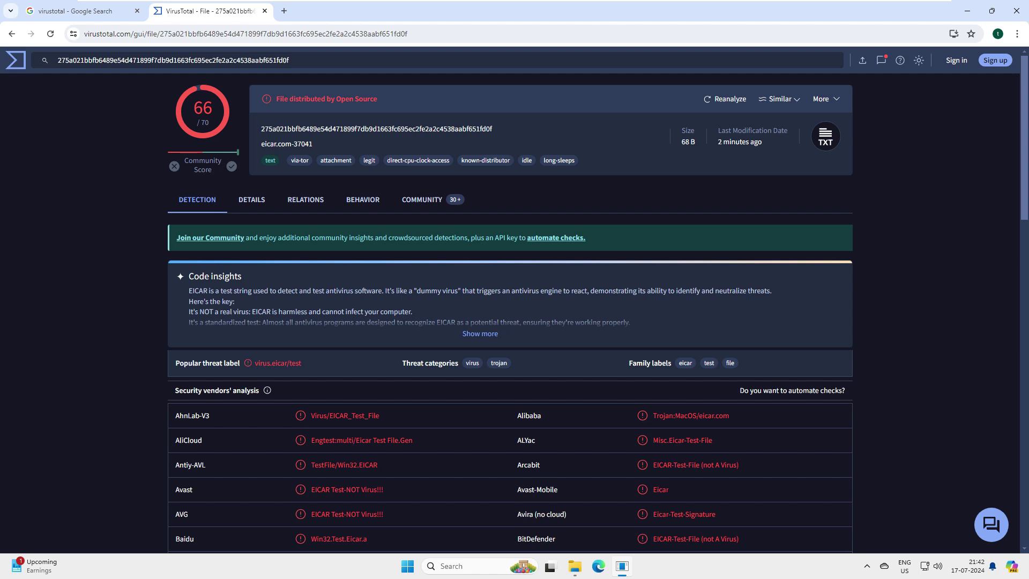
Examine the Confidentail file's detection score, code insights and the full list of security vendors' verdicts
scroll(509, 311, down, 4)
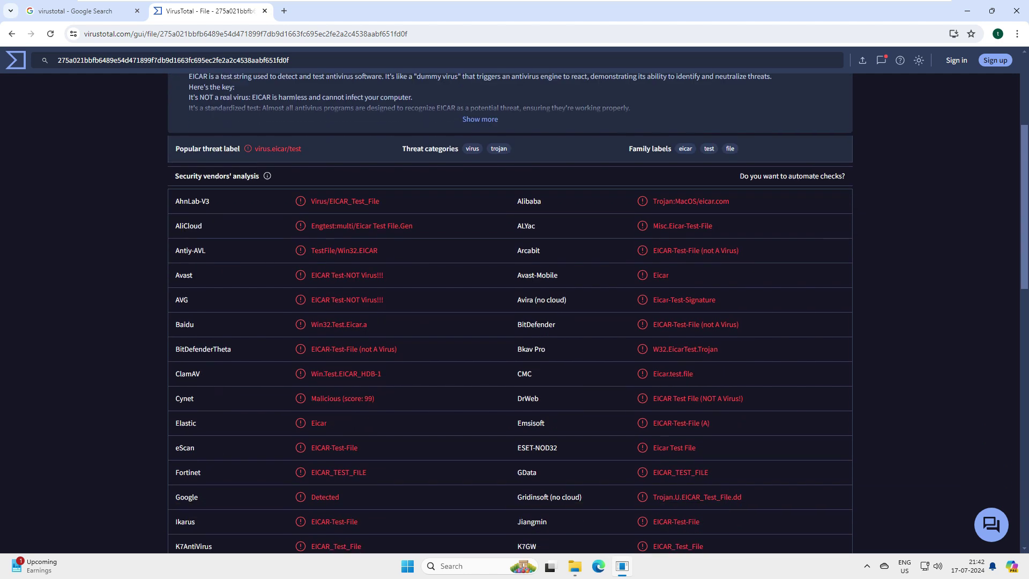
scroll(509, 311, up, 4)
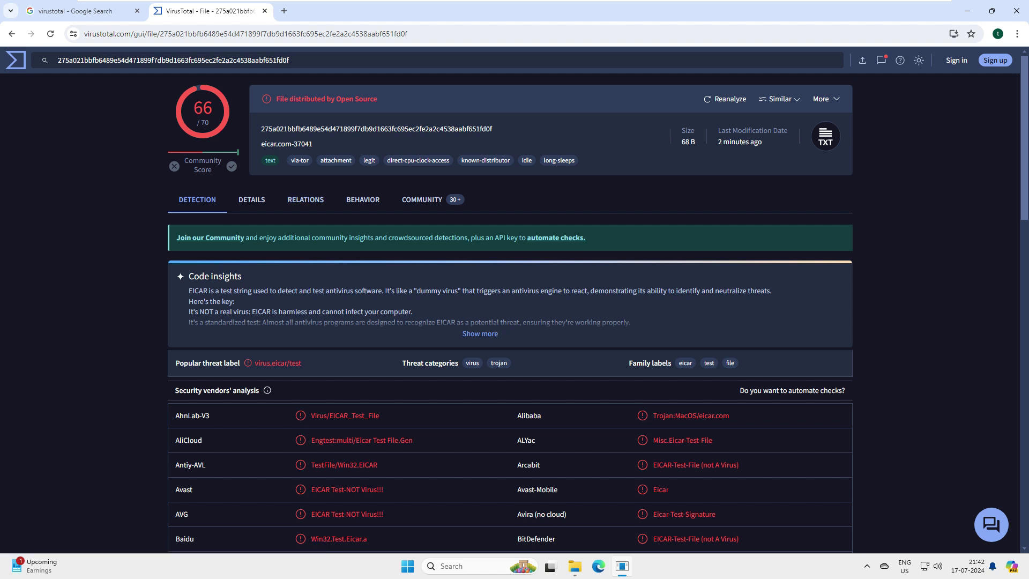
scroll(509, 311, down, 4)
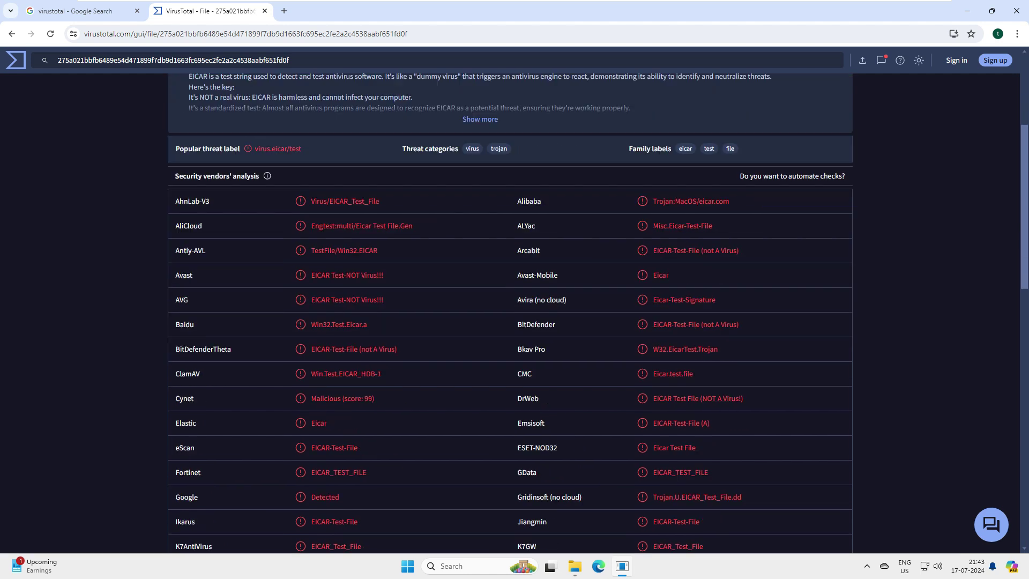
scroll(509, 311, up, 4)
scroll(509, 311, down, 4)
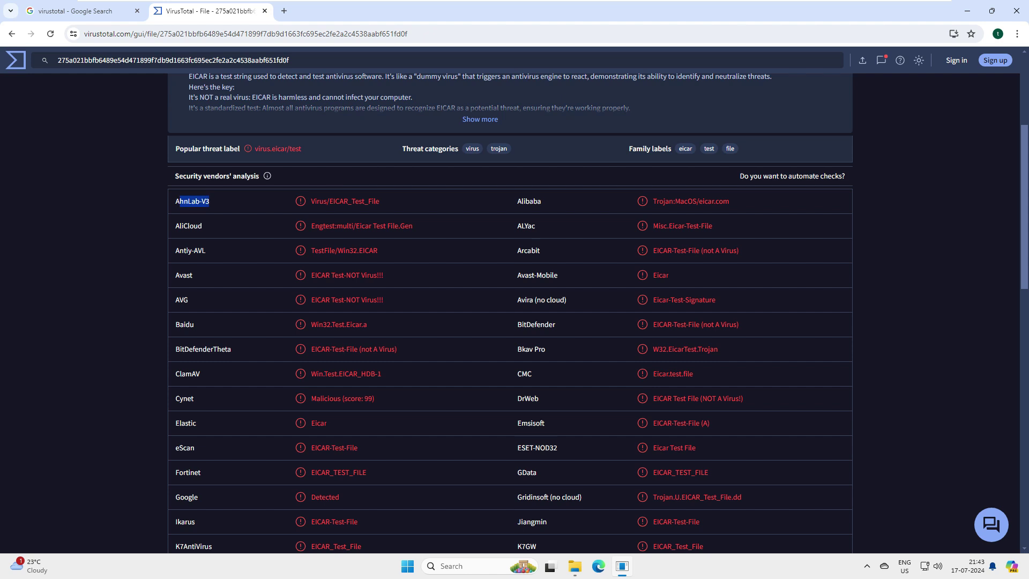
drag(209, 201, 173, 273)
click(193, 275)
scroll(509, 310, down, 7)
scroll(509, 311, down, 7)
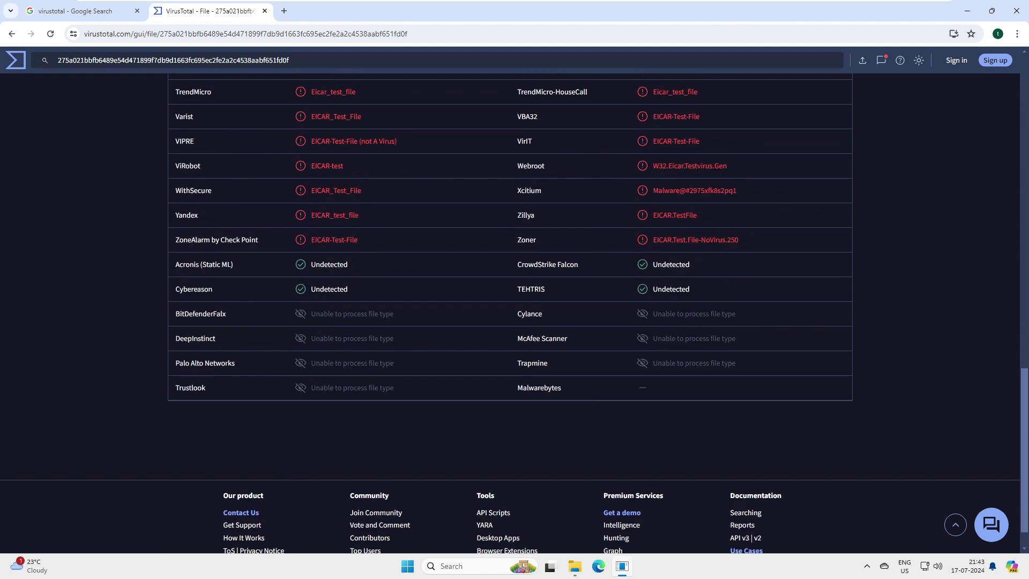
scroll(509, 311, up, 18)
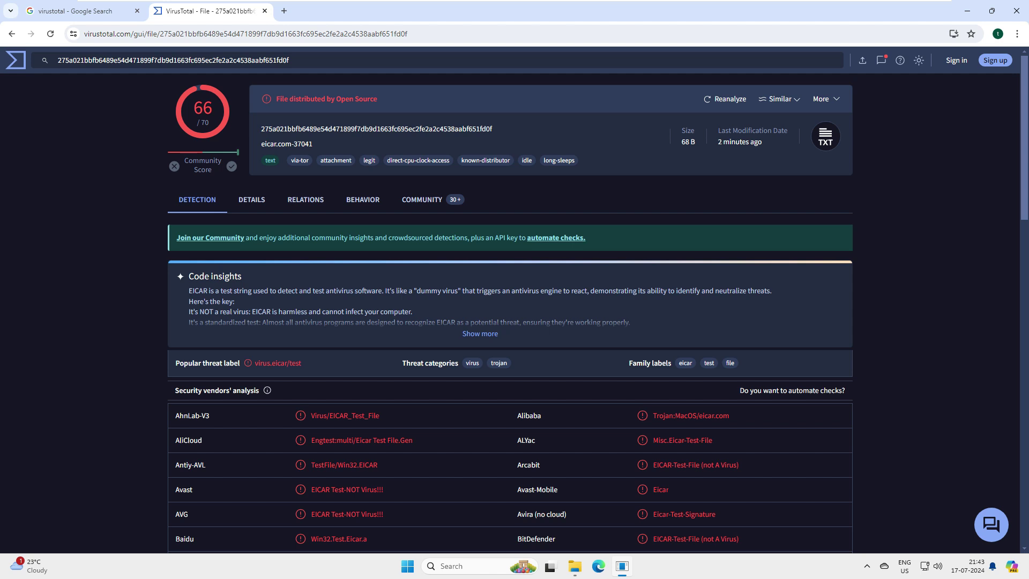
scroll(509, 311, down, 4)
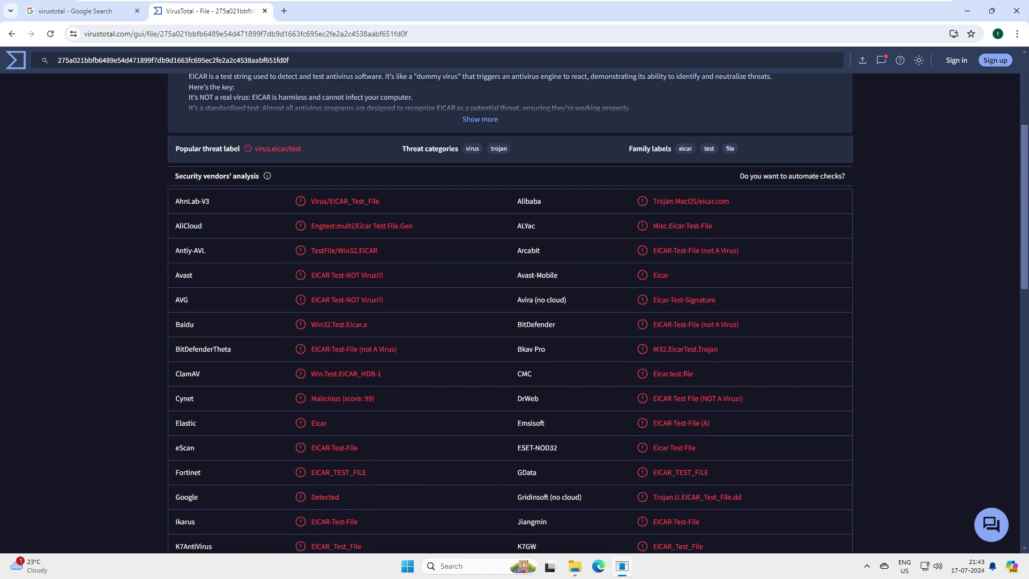
scroll(509, 311, down, 8)
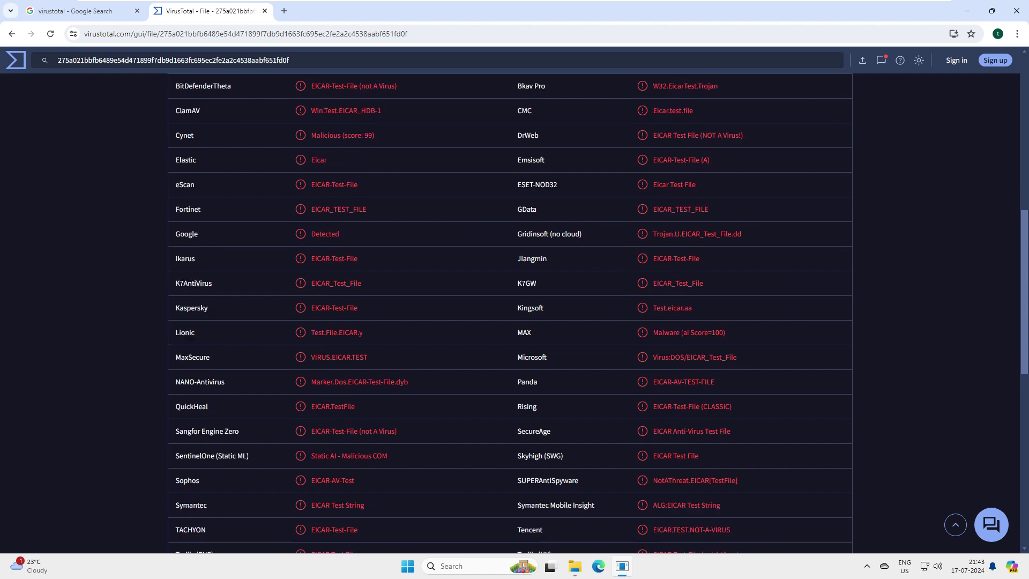
scroll(509, 311, up, 4)
scroll(509, 311, up, 8)
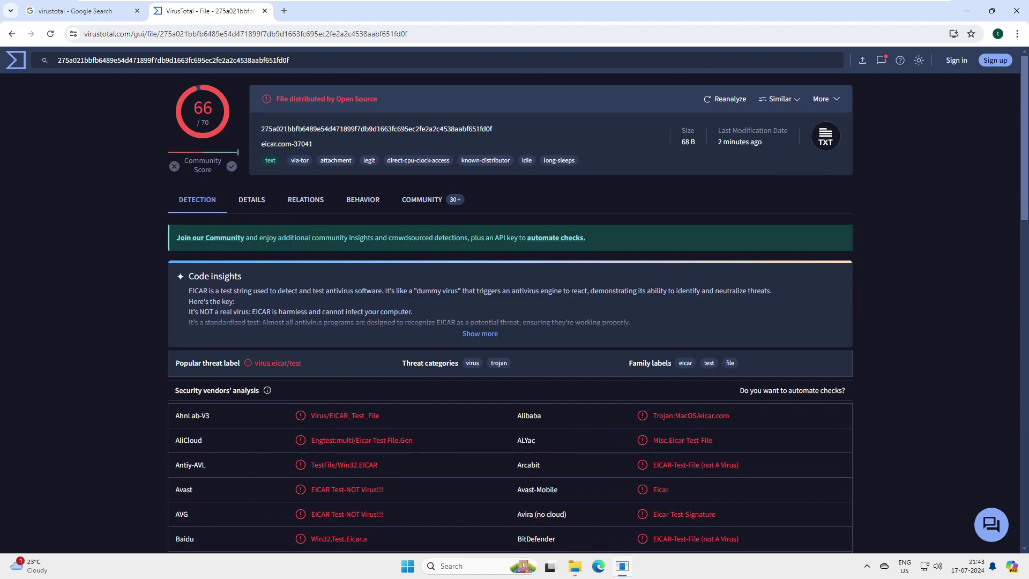
scroll(509, 311, down, 1)
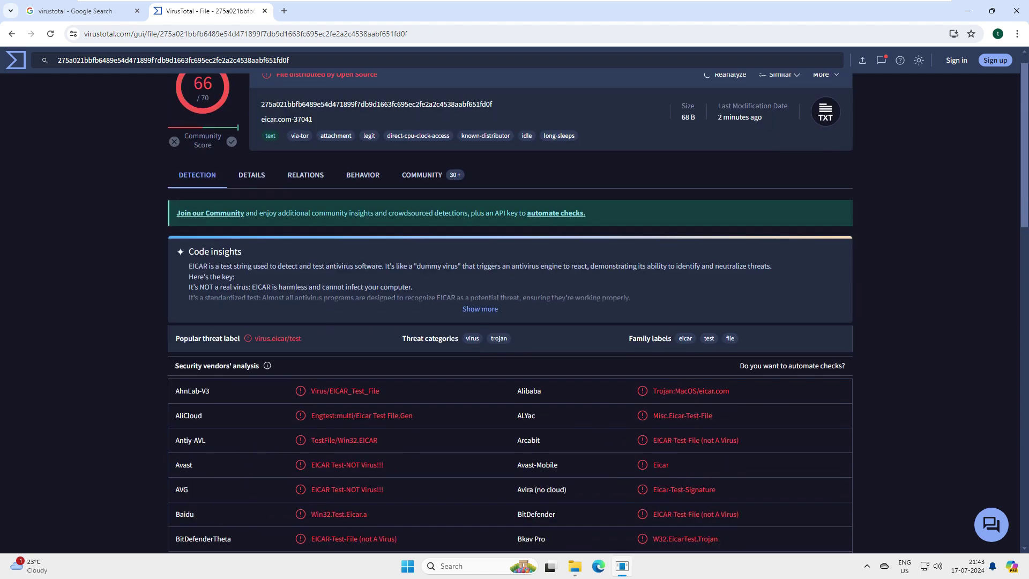
scroll(509, 311, up, 1)
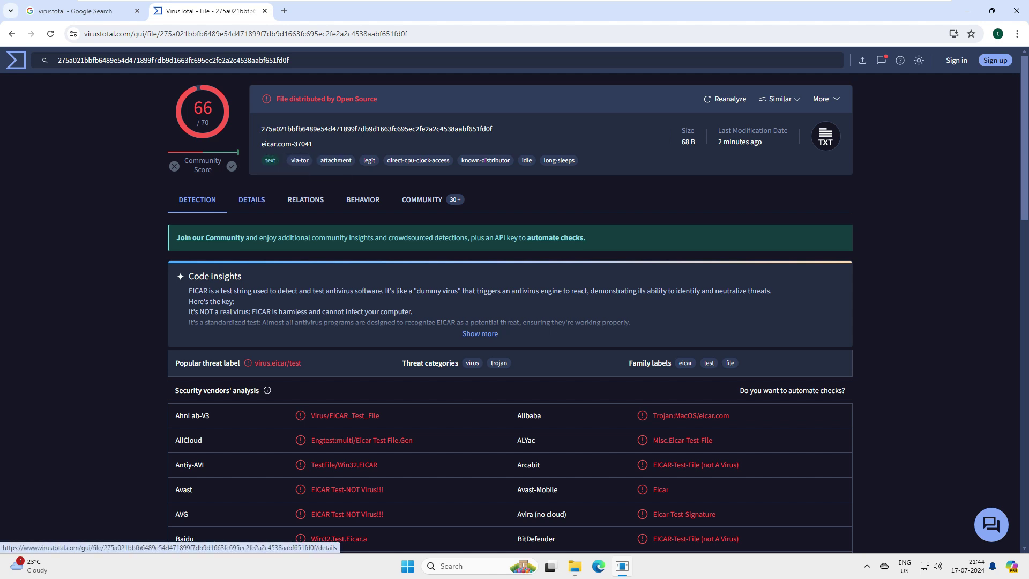
Return to the VirusTotal upload page and submit the sales data 2024 zip file for scanning
click(12, 34)
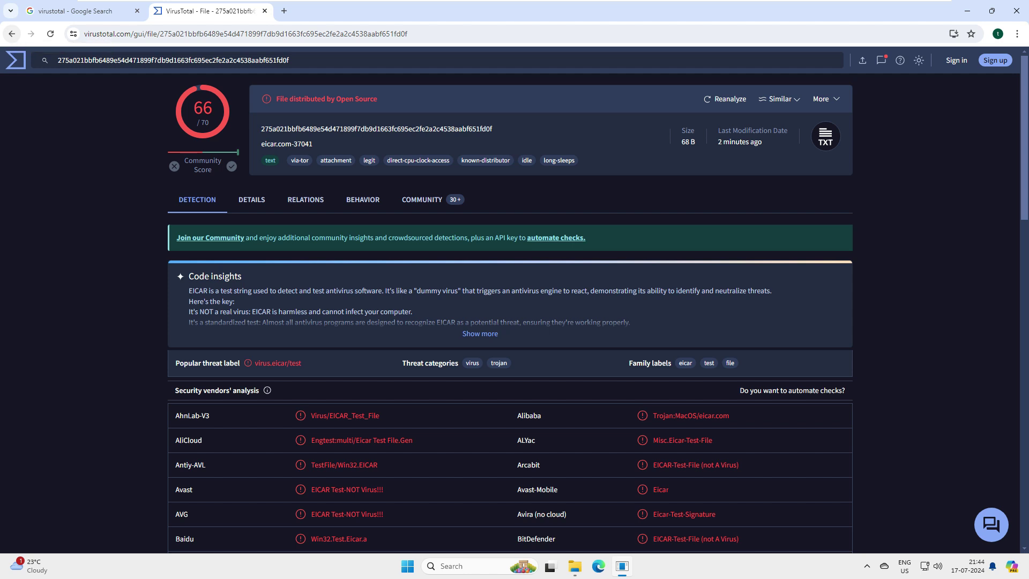
click(510, 342)
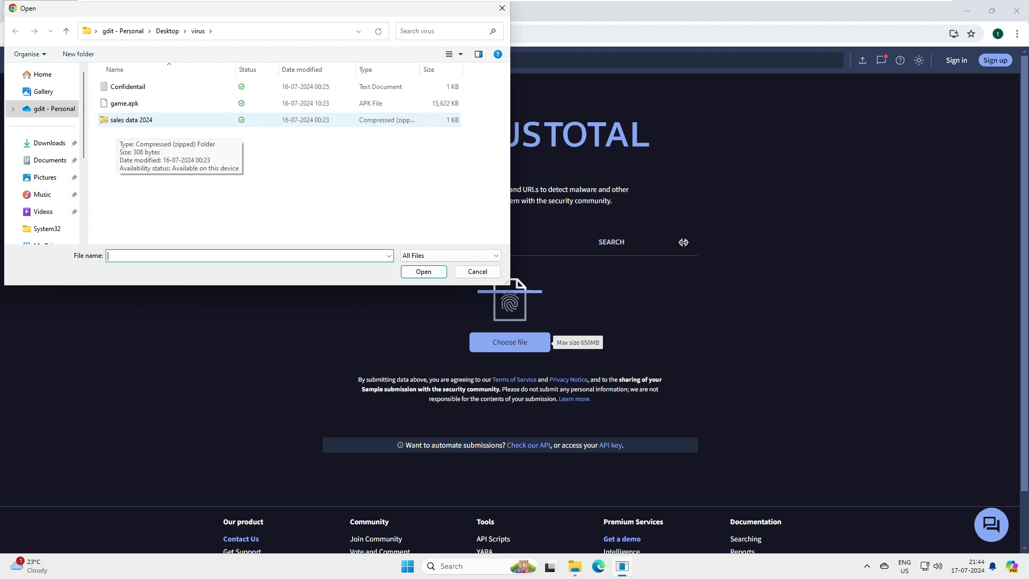
double_click(131, 119)
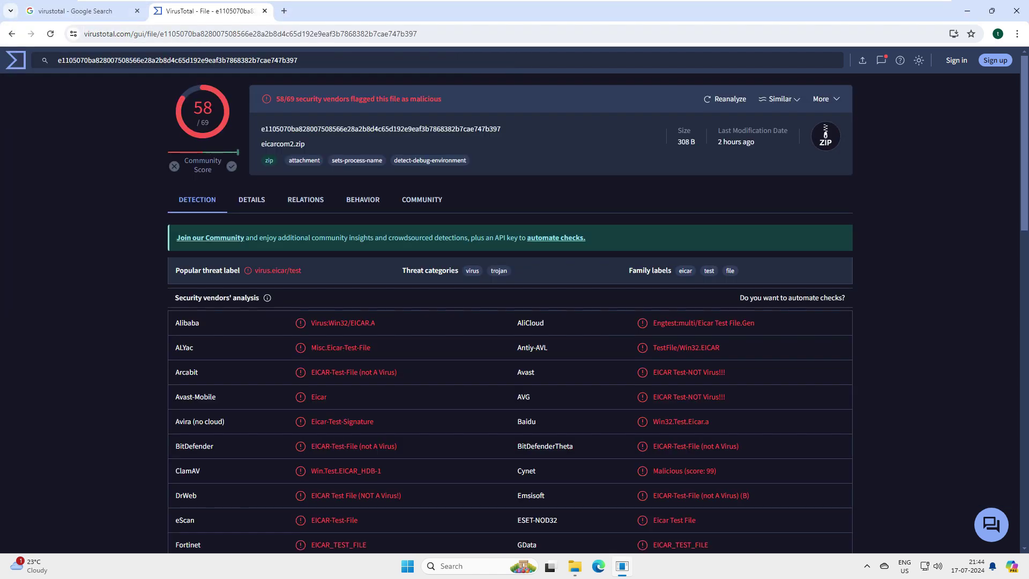
Examine the zip file's detection score, the security vendors' verdicts and the report's web address
scroll(509, 322, down, 2)
scroll(510, 322, up, 1)
scroll(509, 321, down, 7)
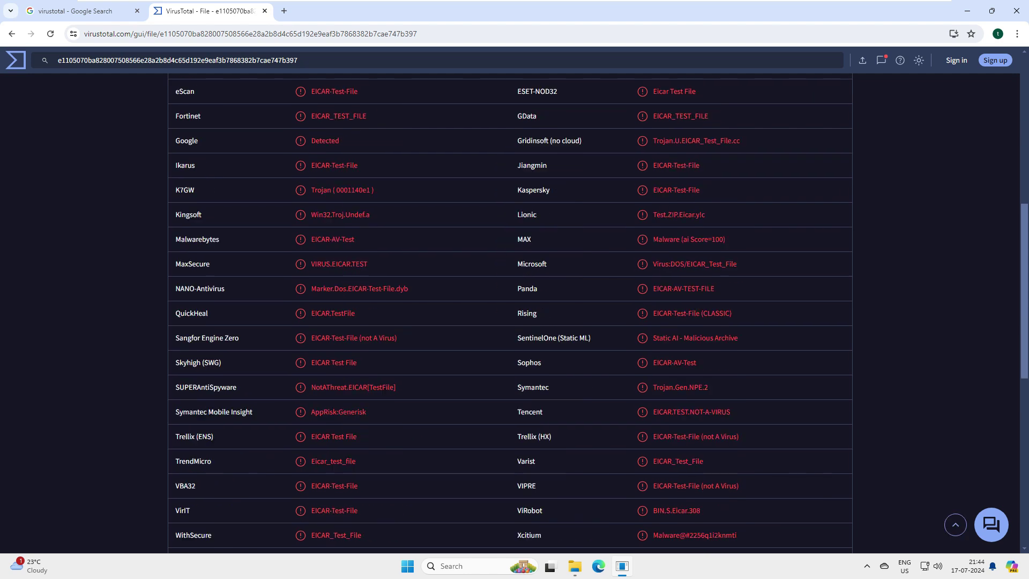
scroll(509, 322, down, 3)
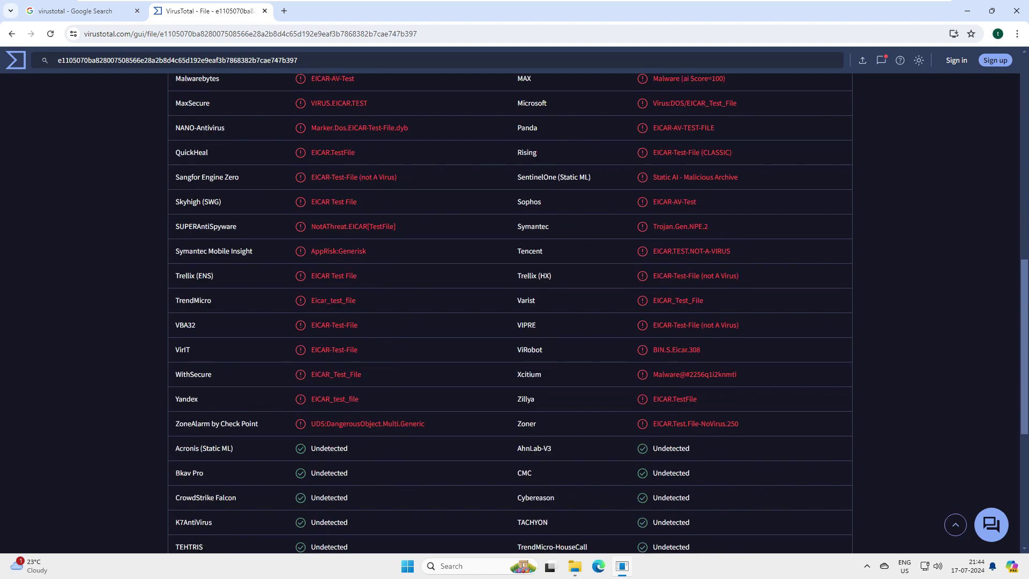
scroll(509, 321, up, 9)
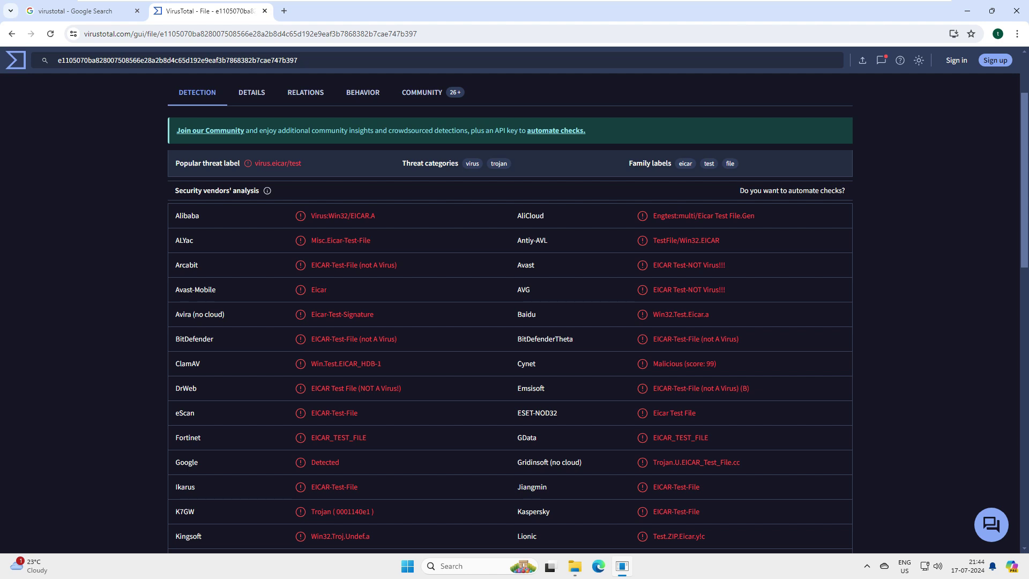
scroll(509, 321, down, 11)
scroll(509, 322, up, 5)
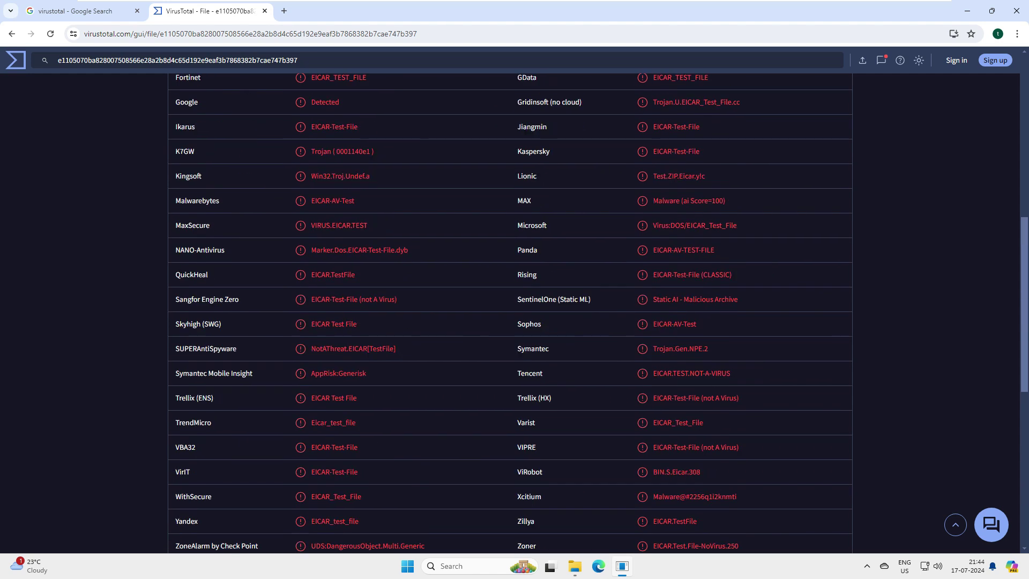
scroll(510, 321, up, 5)
mouse_move(86, 33)
mouse_down()
mouse_move(154, 34)
mouse_move(85, 34)
mouse_up()
click(126, 34)
click(84, 34)
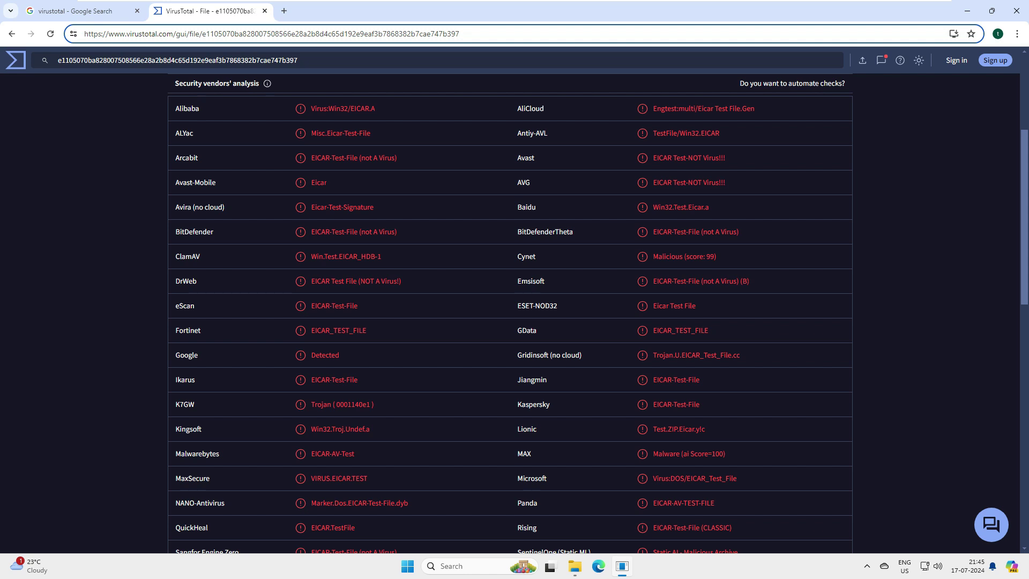
scroll(509, 313, up, 4)
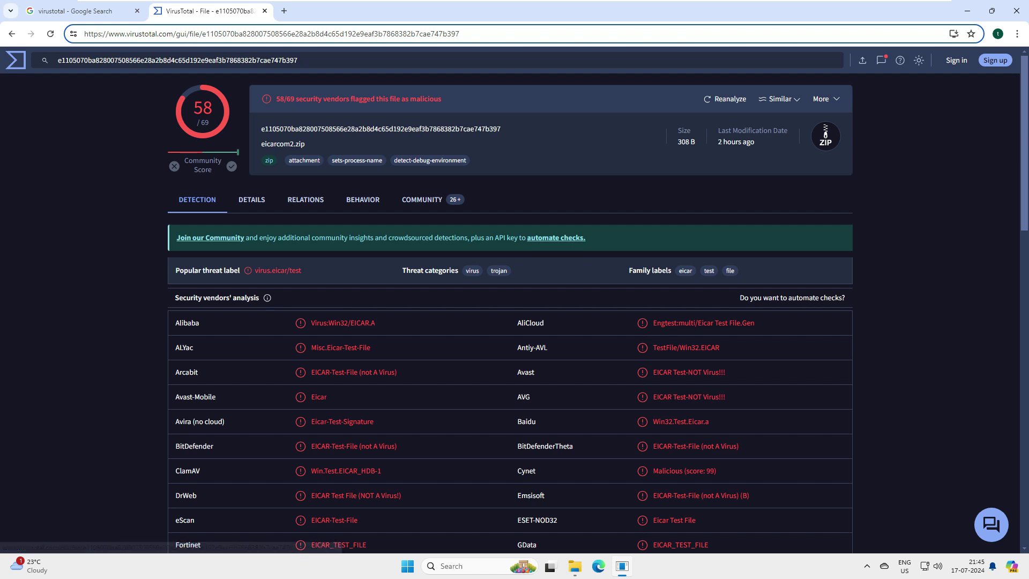
Return to the upload page, submit game.apk from the virus folder for scanning, and review its vendor verdicts
key(alt+Left)
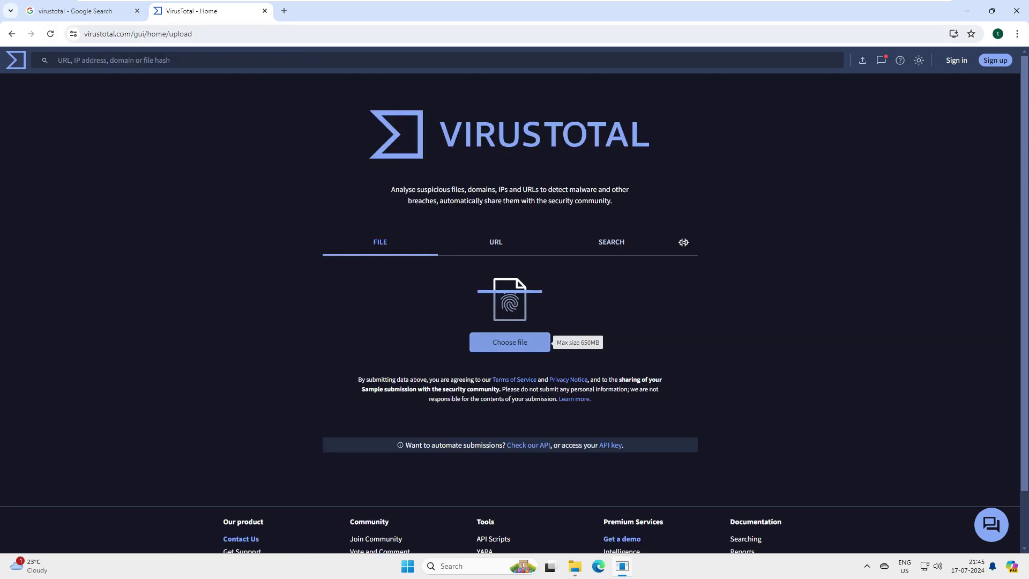
click(509, 342)
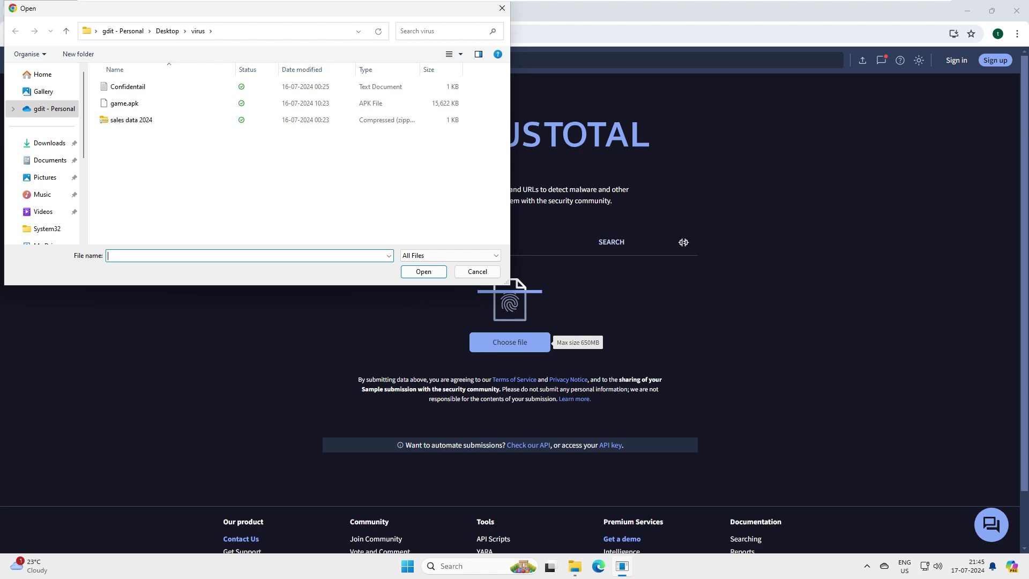
double_click(124, 103)
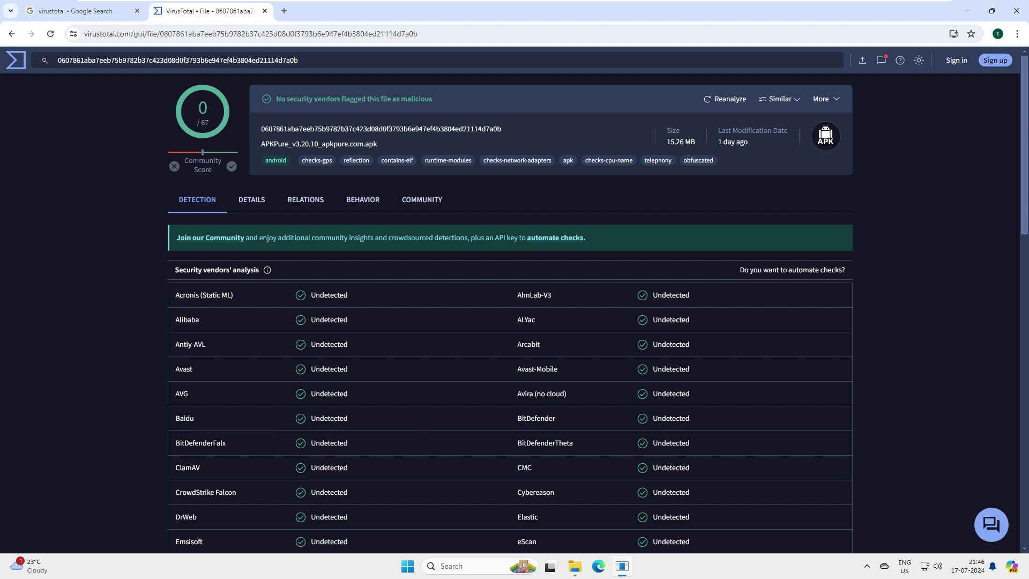
drag(433, 99, 277, 99)
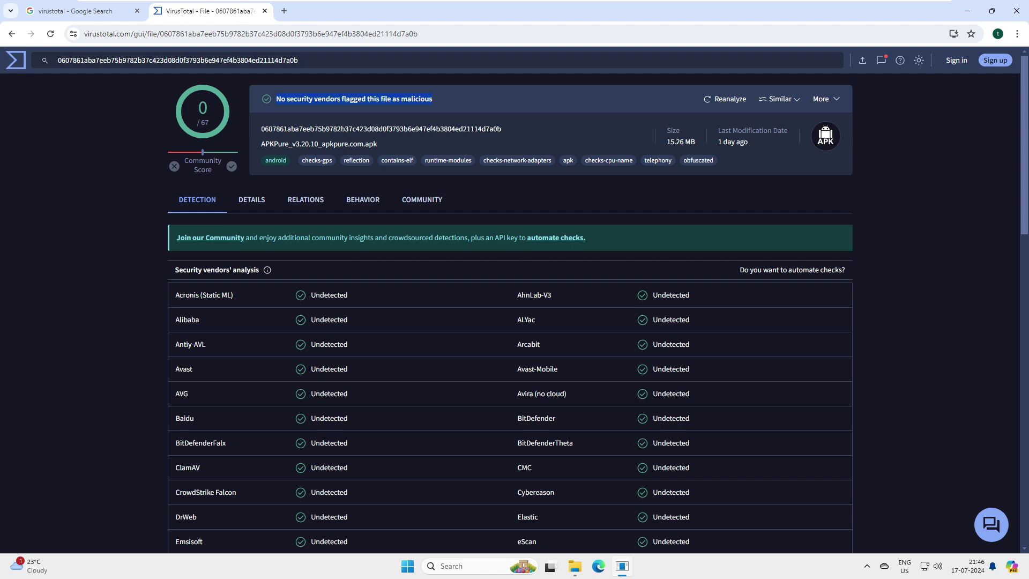
scroll(509, 311, down, 18)
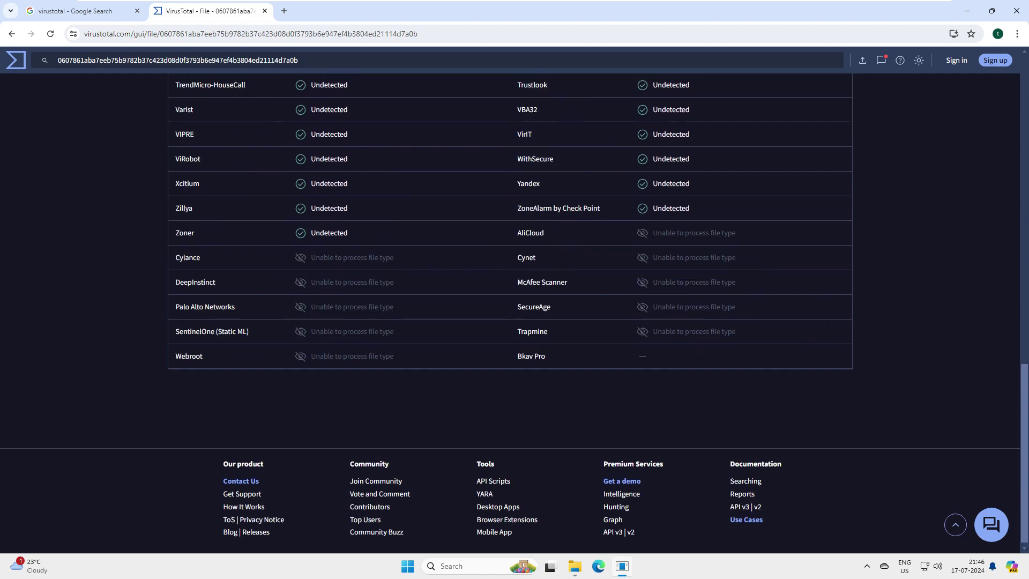
Return to the upload page, submit the pdfsam-5.2.3 installer from the Downloads folder for scanning, and review its vendor verdicts
scroll(509, 311, up, 16)
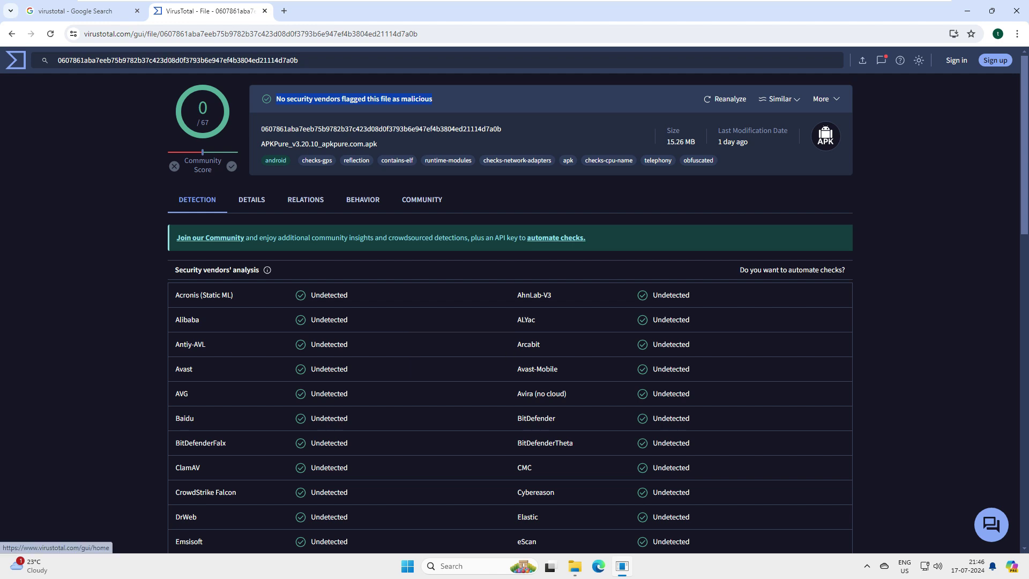
click(15, 60)
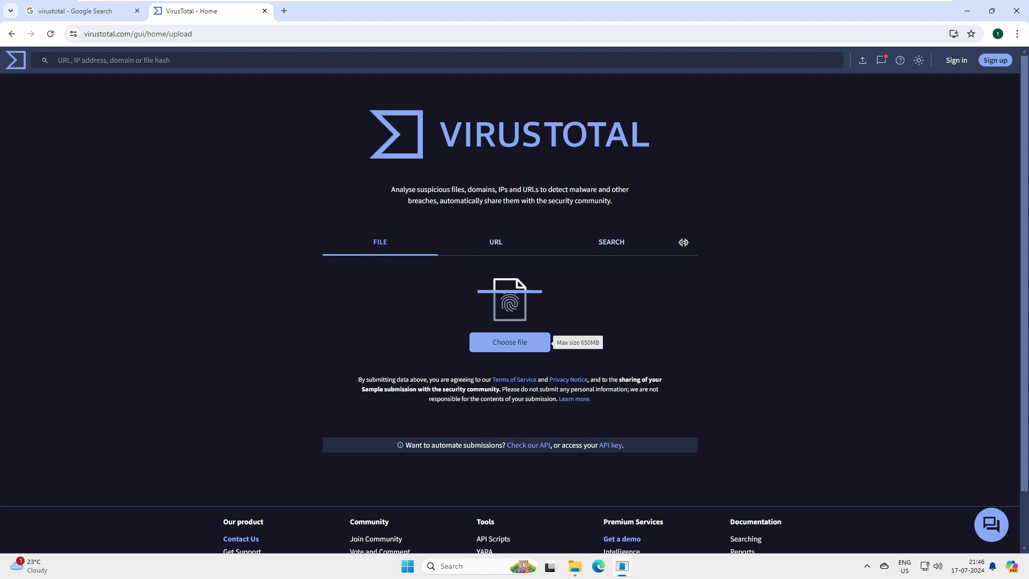
click(509, 342)
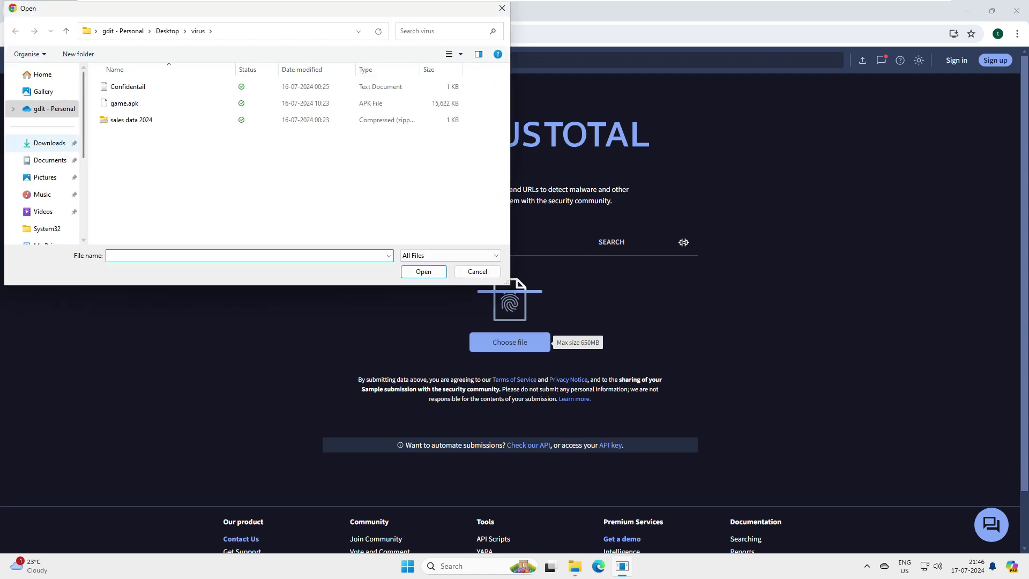
click(49, 159)
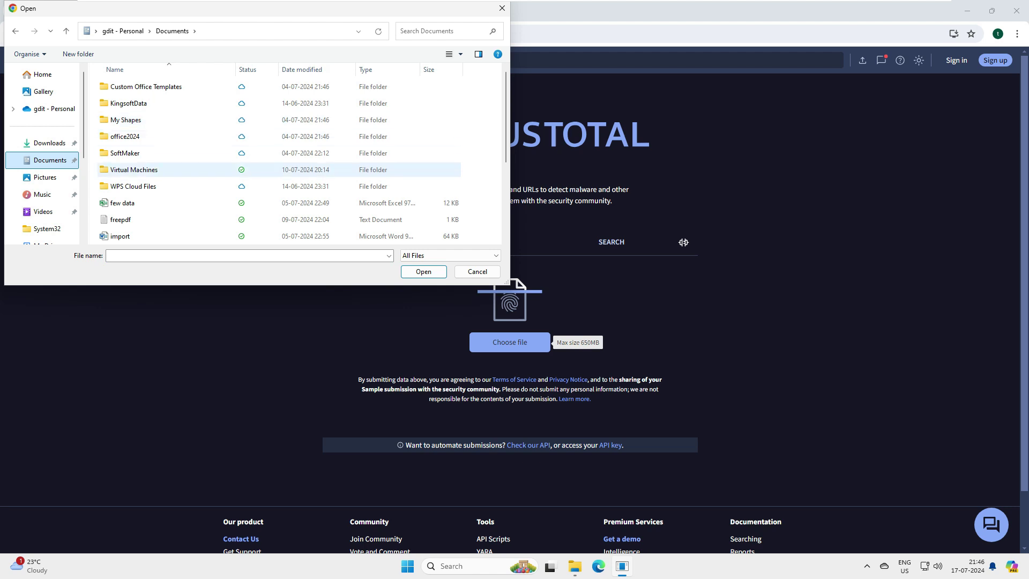
click(50, 143)
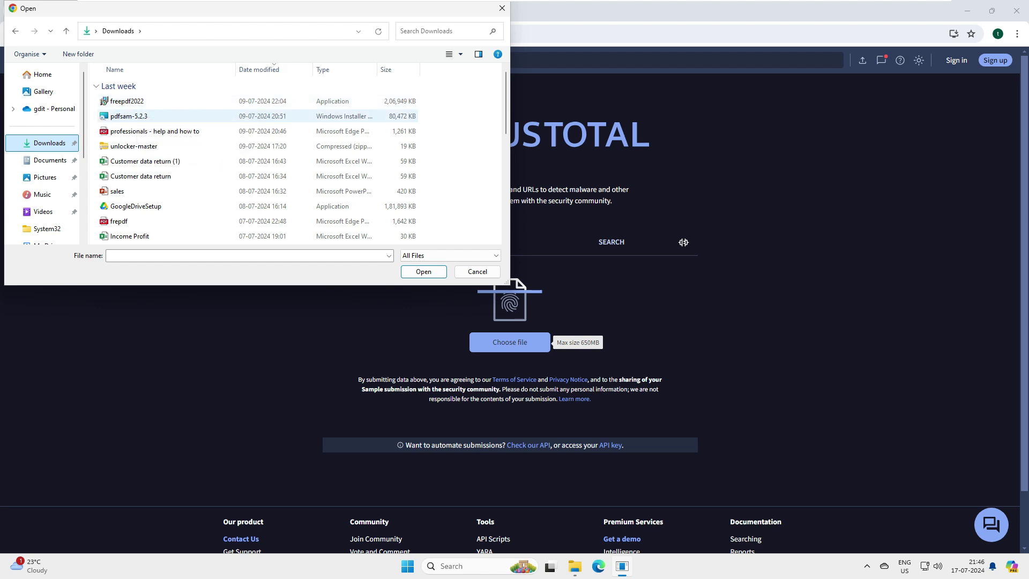
click(128, 115)
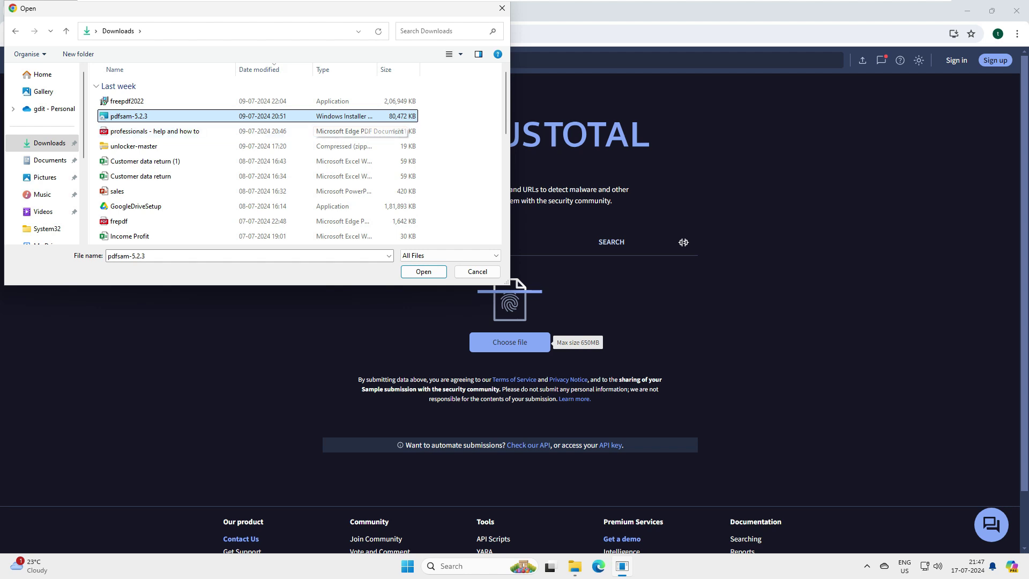
key(Return)
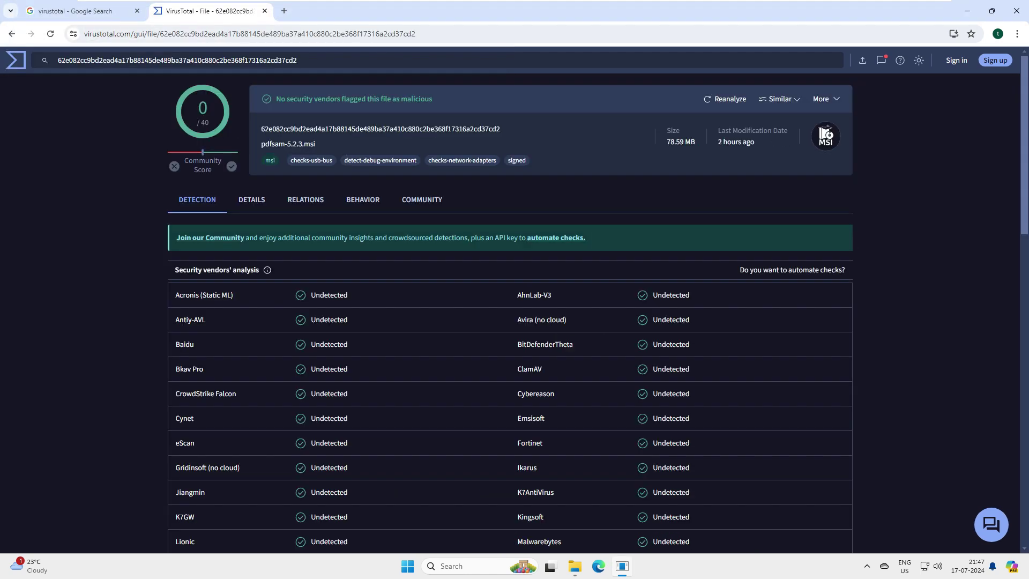
scroll(509, 322, down, 10)
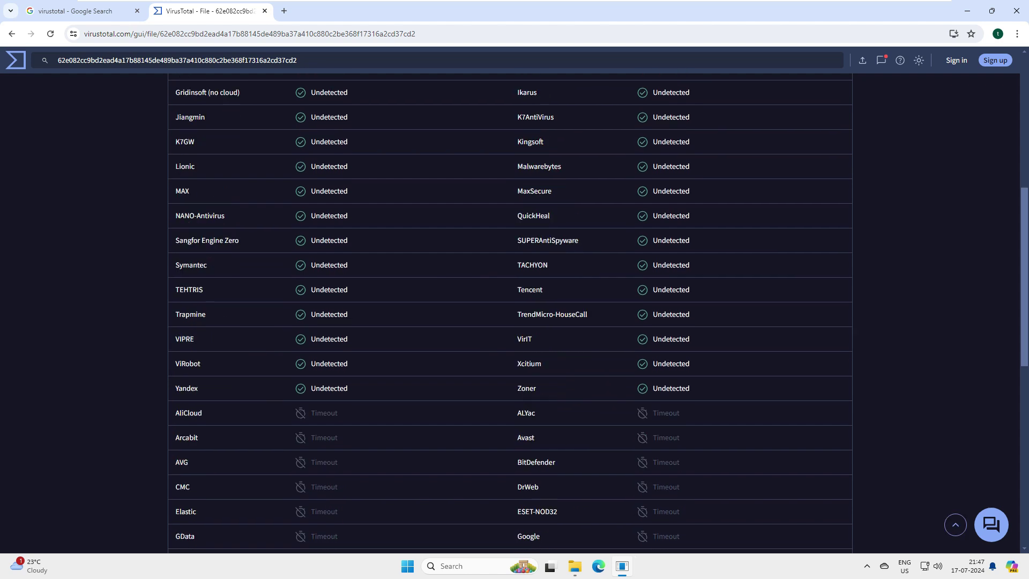
scroll(509, 322, up, 9)
scroll(509, 321, up, 1)
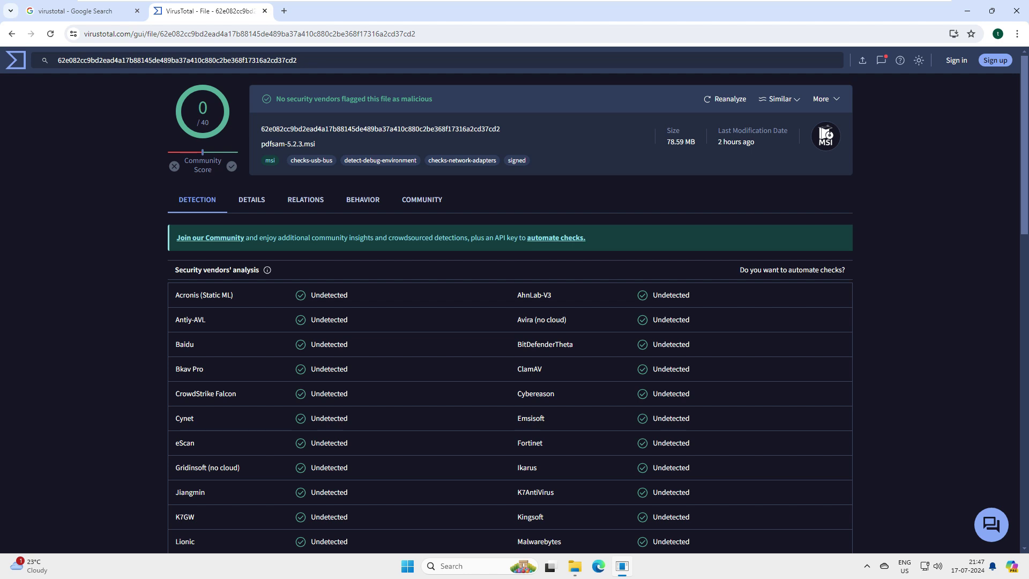
click(15, 60)
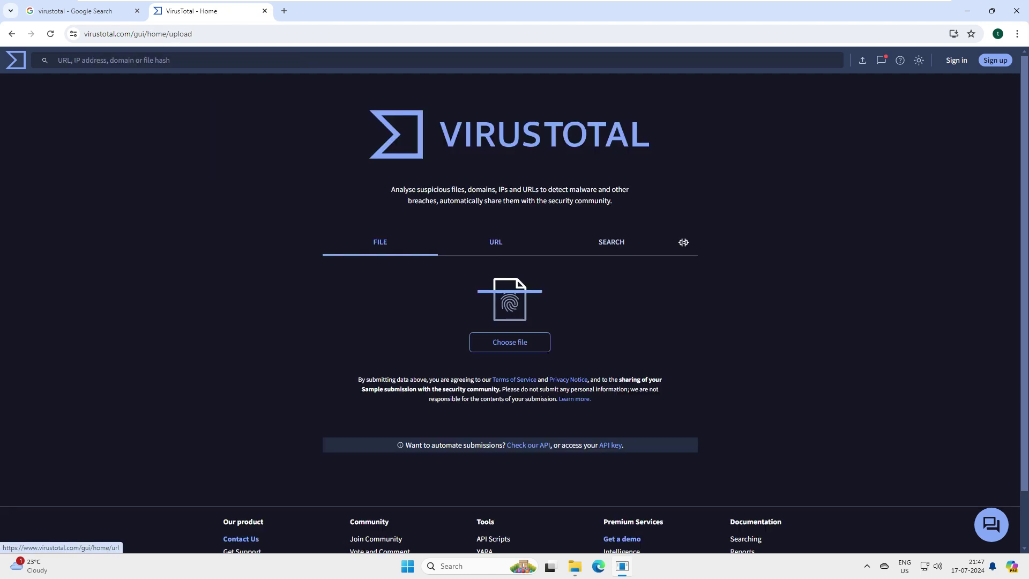
click(495, 242)
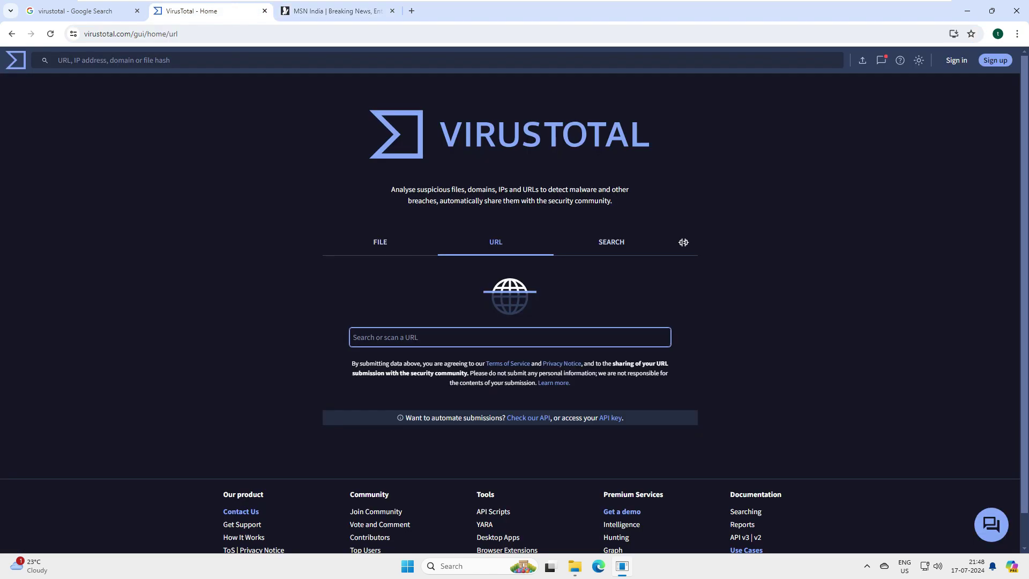
right_click(423, 337)
click(450, 216)
key(Return)
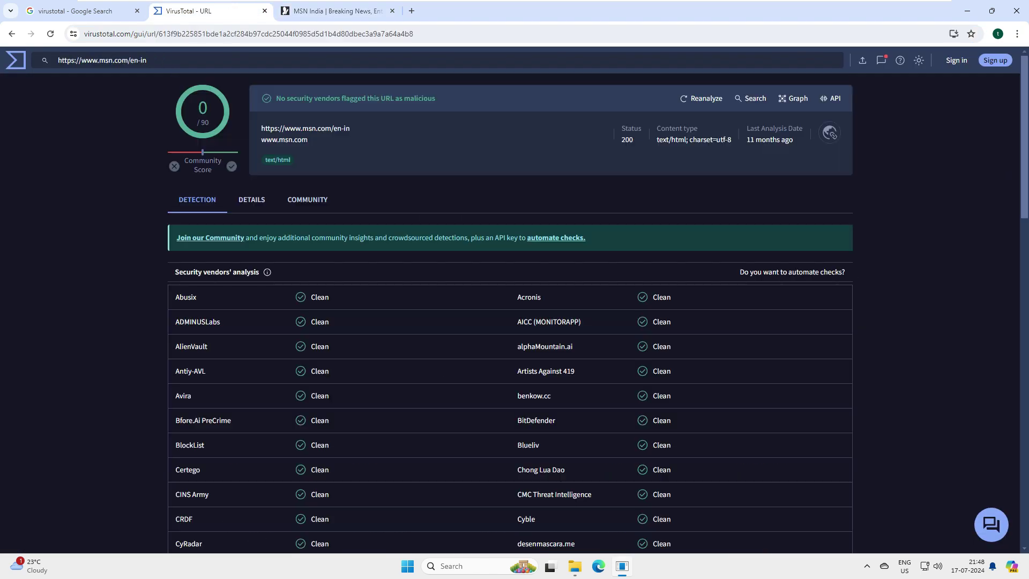
scroll(509, 301, down, 3)
scroll(509, 311, down, 3)
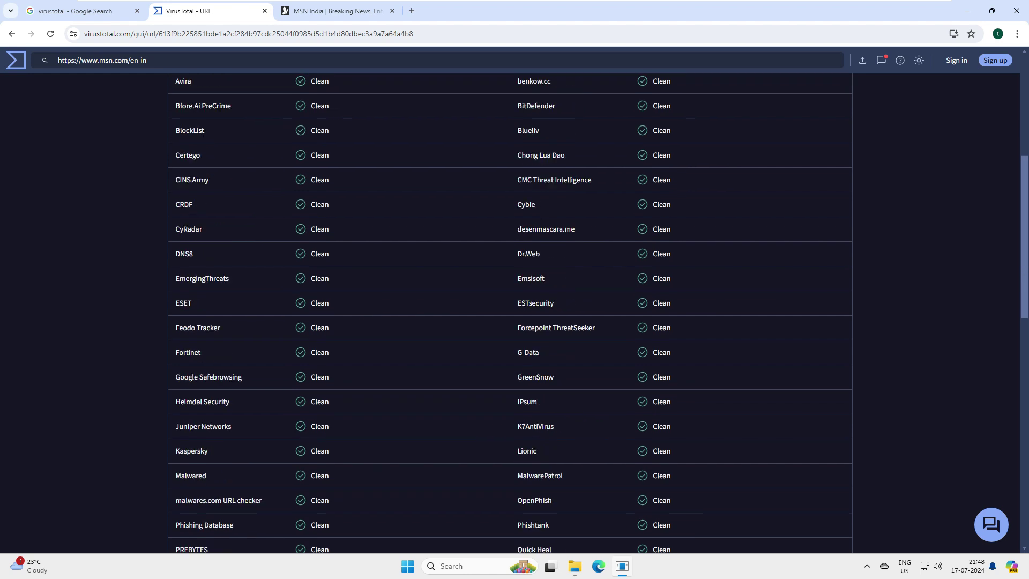
scroll(509, 311, up, 6)
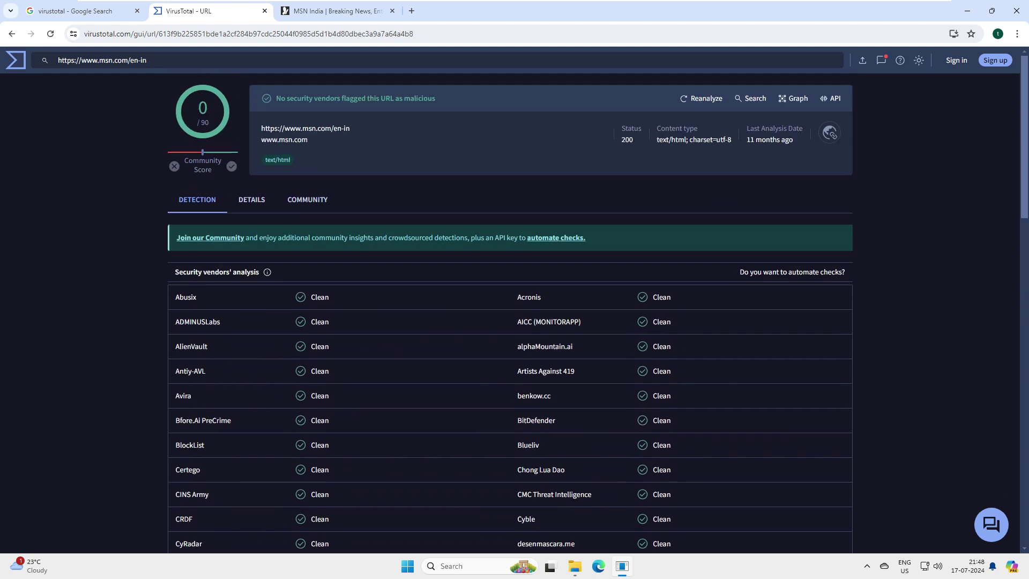
drag(350, 128, 264, 128)
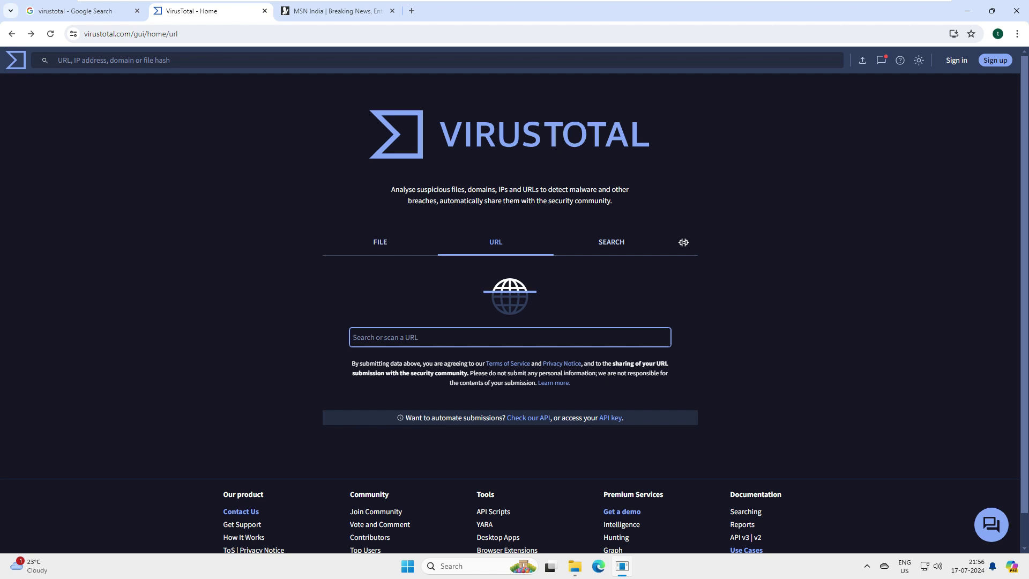
text(covid19-ventilator.com)
key(Return)
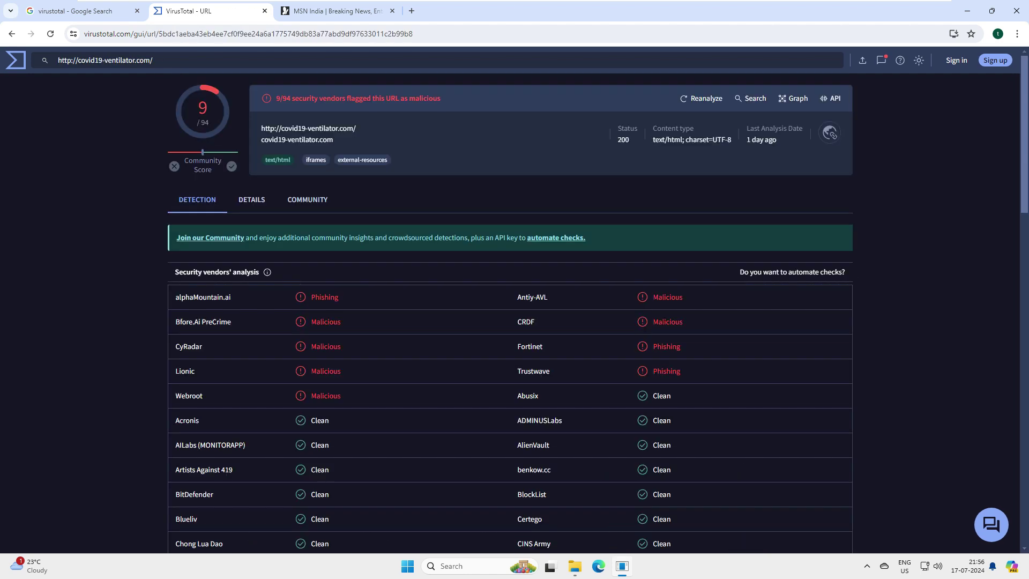
triple_click(358, 99)
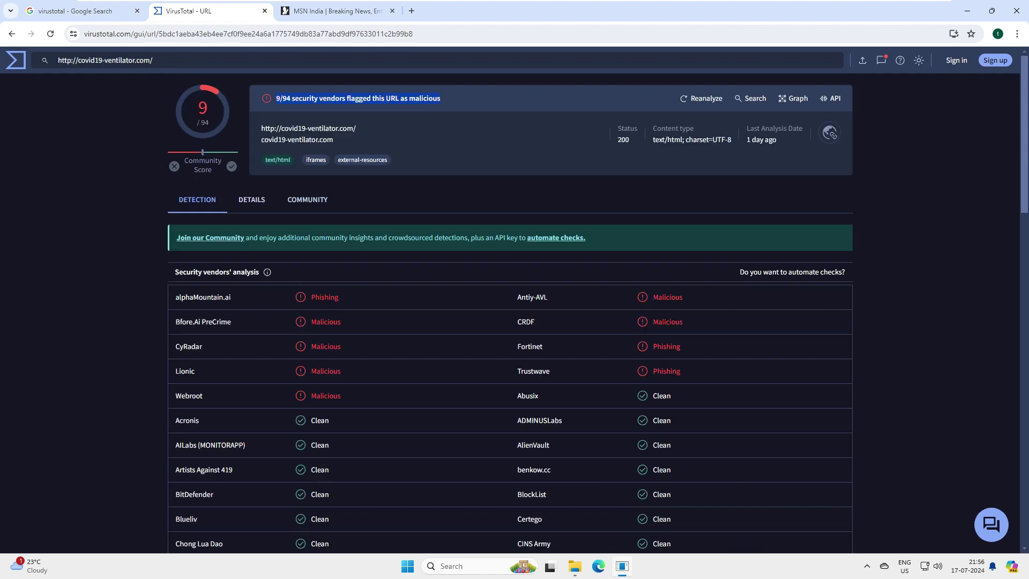
click(357, 98)
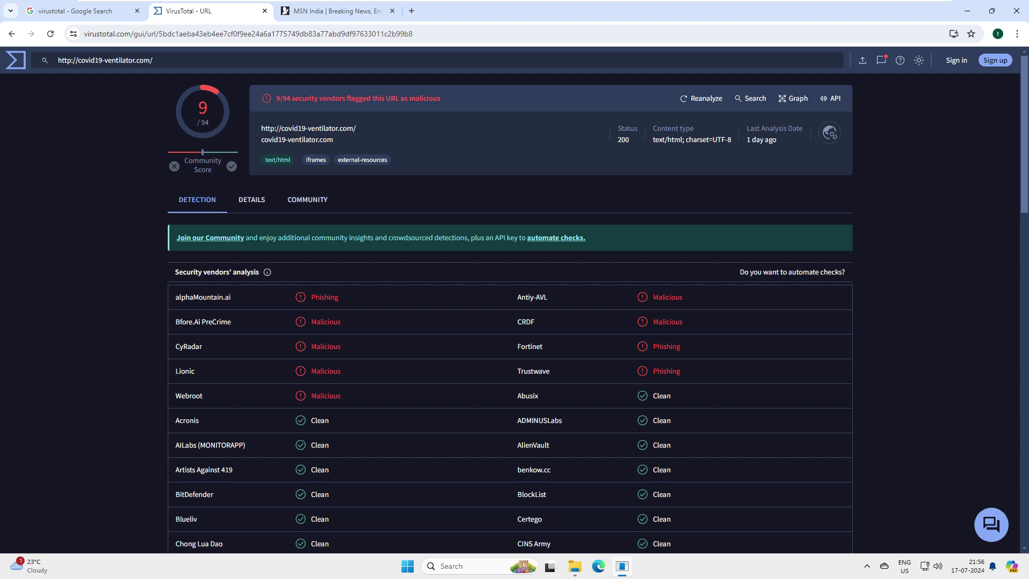
double_click(324, 297)
drag(338, 322, 321, 321)
drag(318, 140, 261, 128)
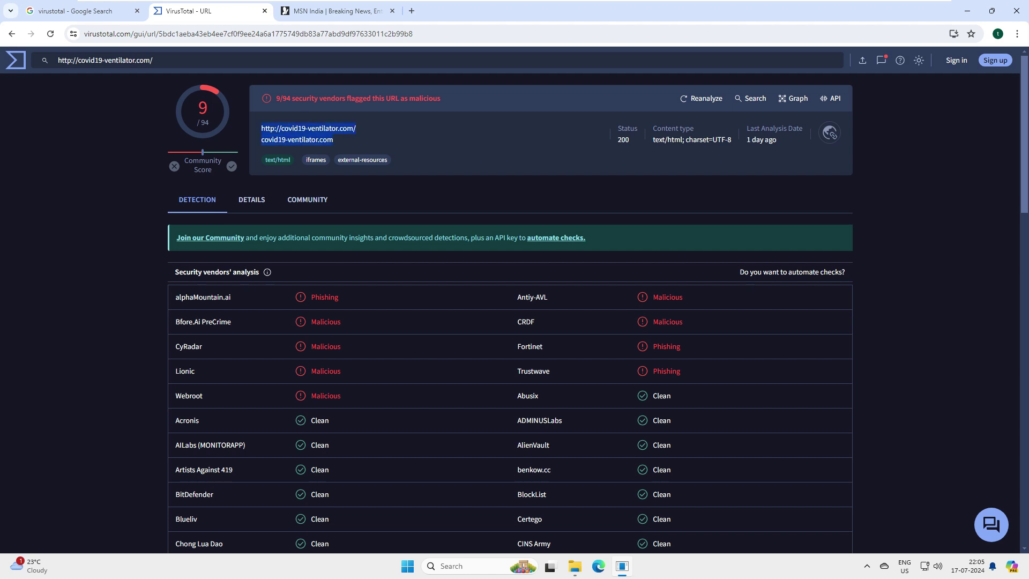
drag(333, 139, 261, 128)
click(261, 128)
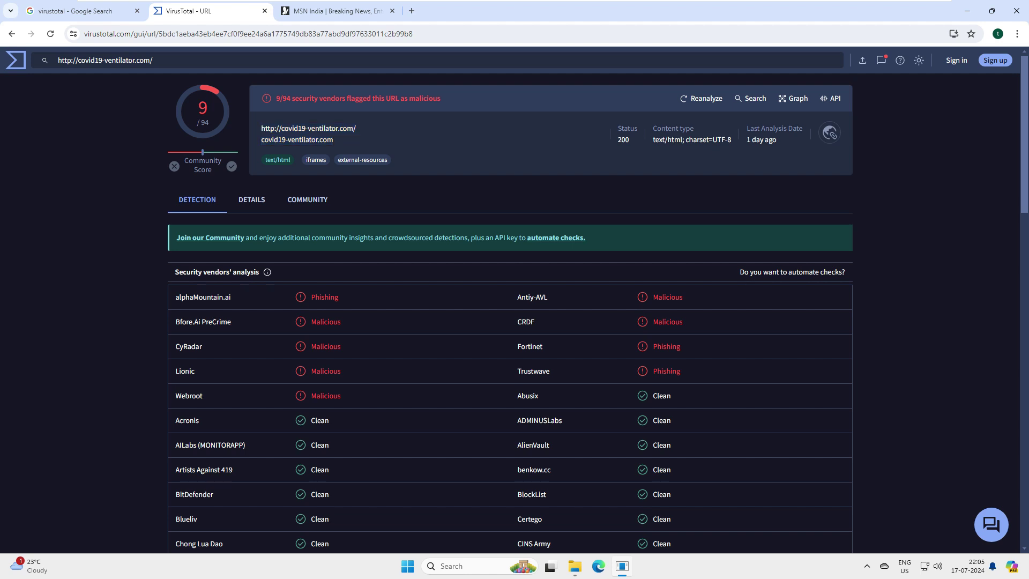